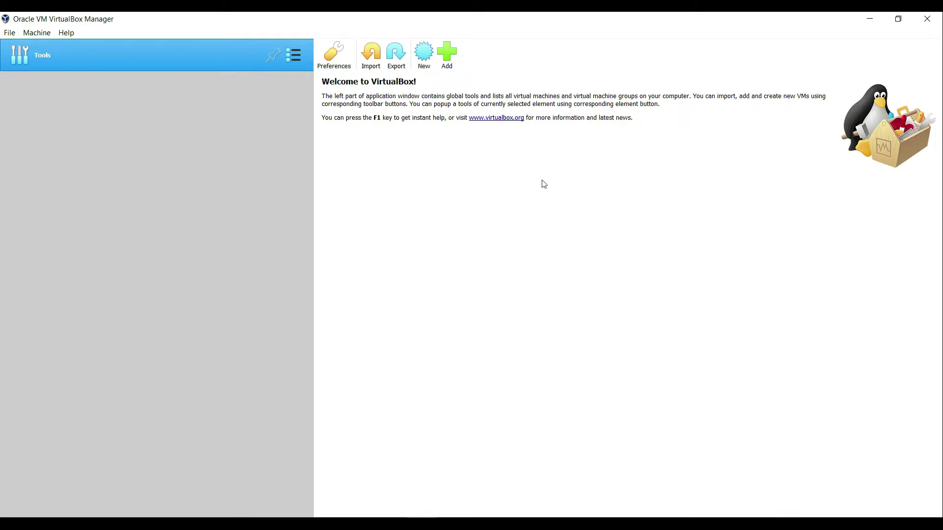
# Start a new VM named 'windows server 2012r2' so Version becomes Windows 2012 (64-bit).
pyautogui.click(425, 58)
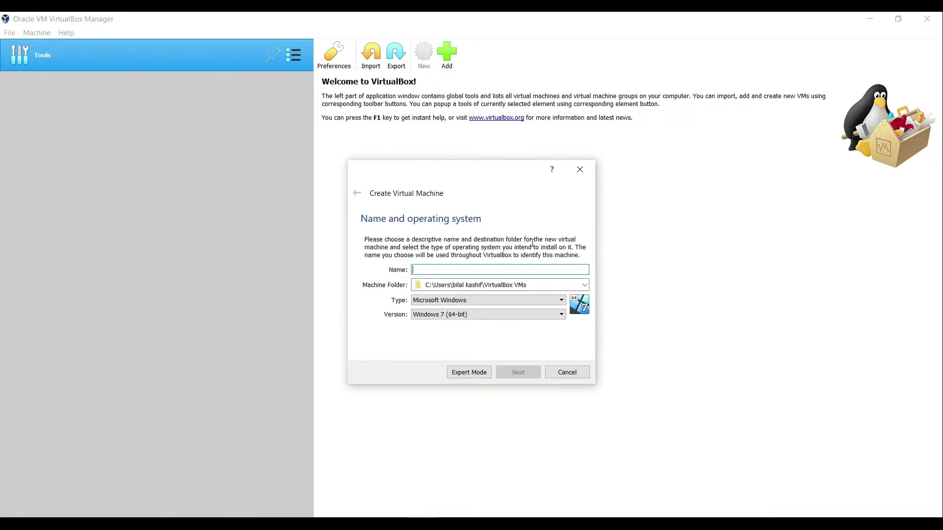
pyautogui.write('windows')
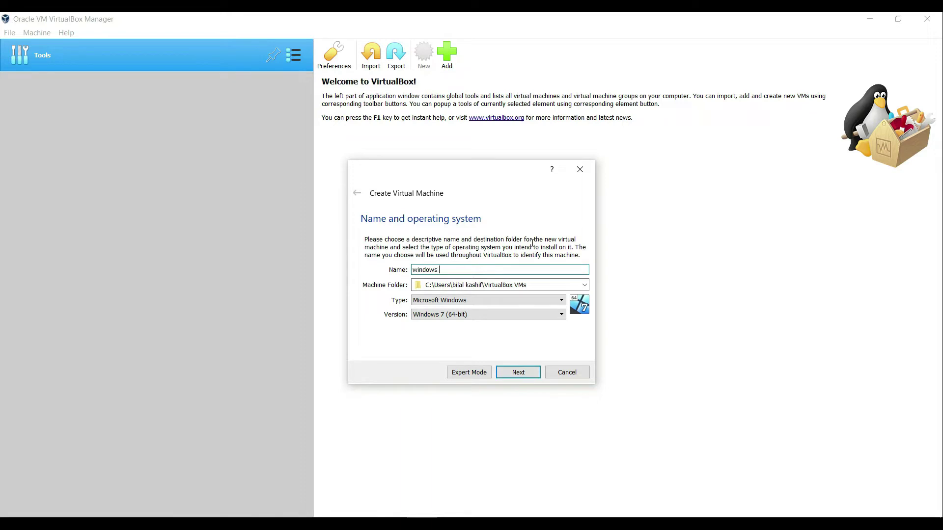
pyautogui.write(' server 2012r2')
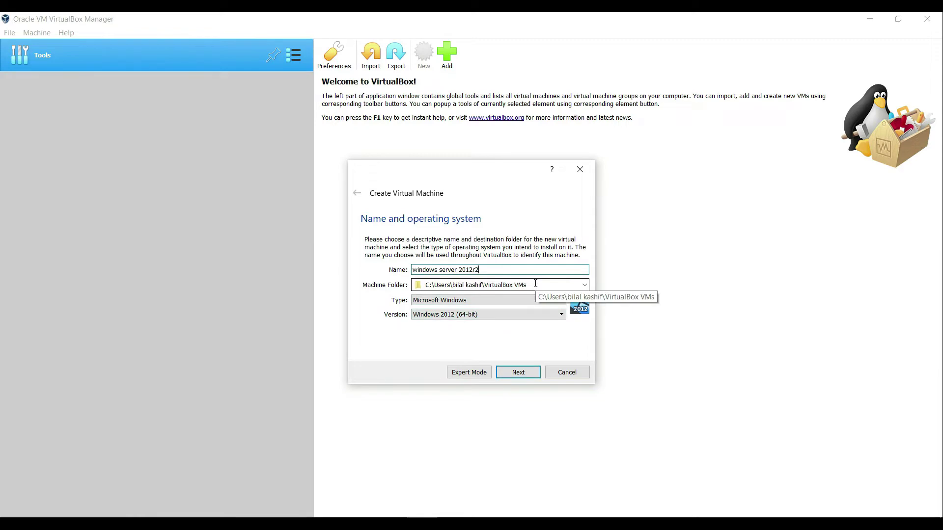
# In File Explorer, open the empty windows server 2012R2 folder and copy its address-bar path.
pyautogui.moveTo(300, 523)
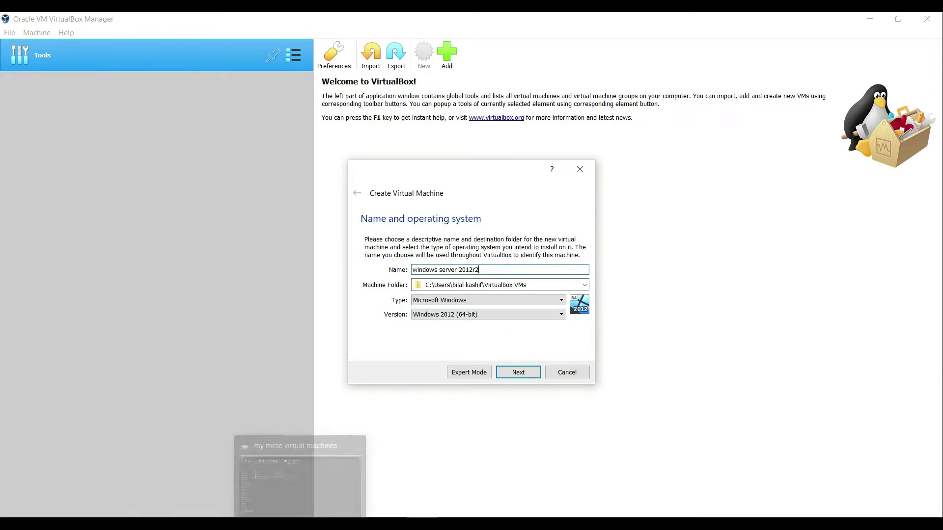
pyautogui.click(300, 471)
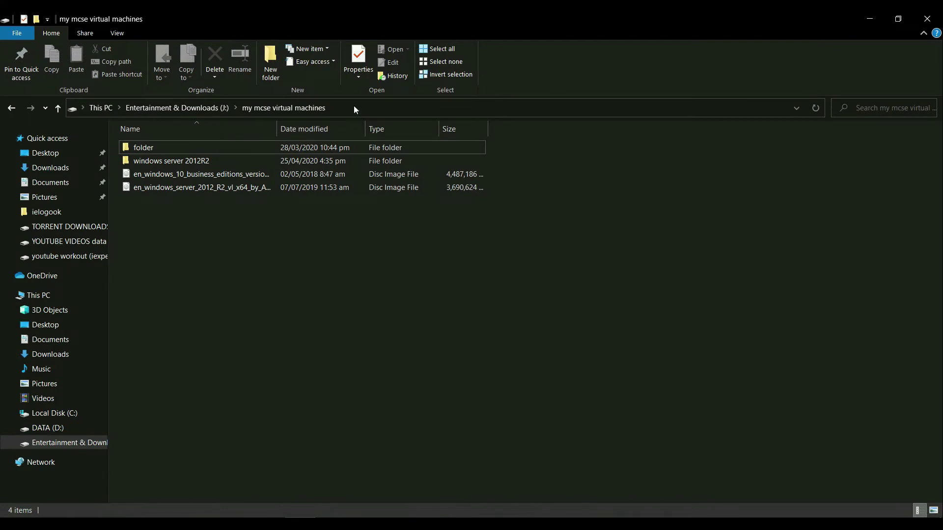
pyautogui.doubleClick(214, 161)
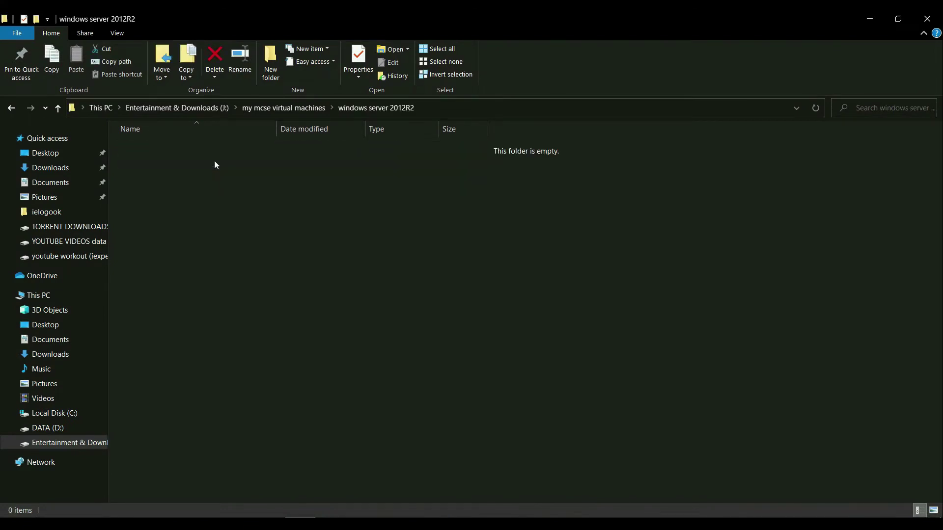
pyautogui.click(446, 106)
pyautogui.hotkey('ctrl', 'c')
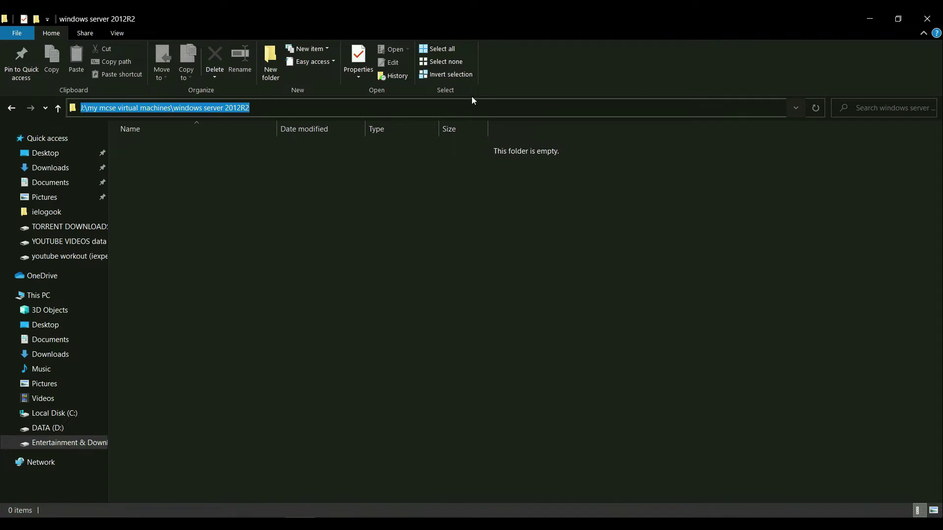
# Replace the Machine Folder with the copied windows server 2012R2 path and keep 2048 MB memory.
pyautogui.click(870, 18)
pyautogui.click(521, 289)
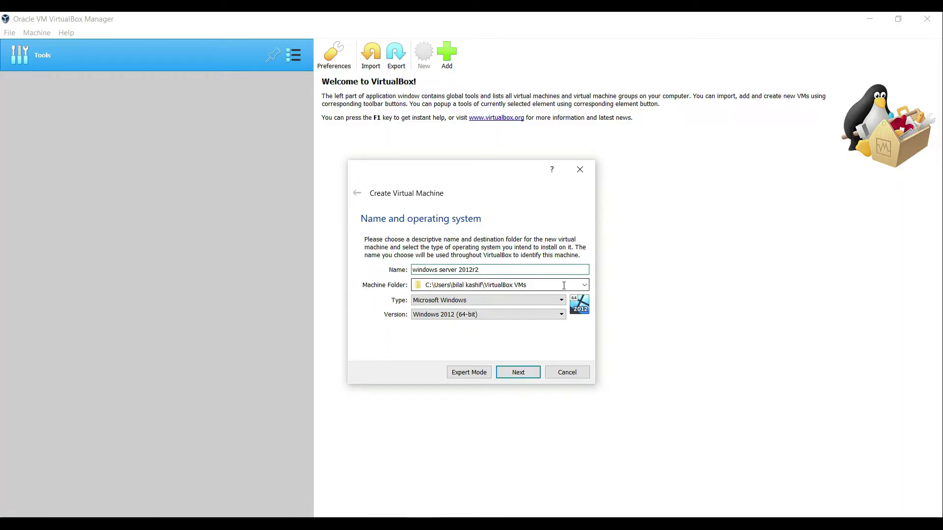
pyautogui.hotkey('ctrl', 'a')
pyautogui.press('BackSpace')
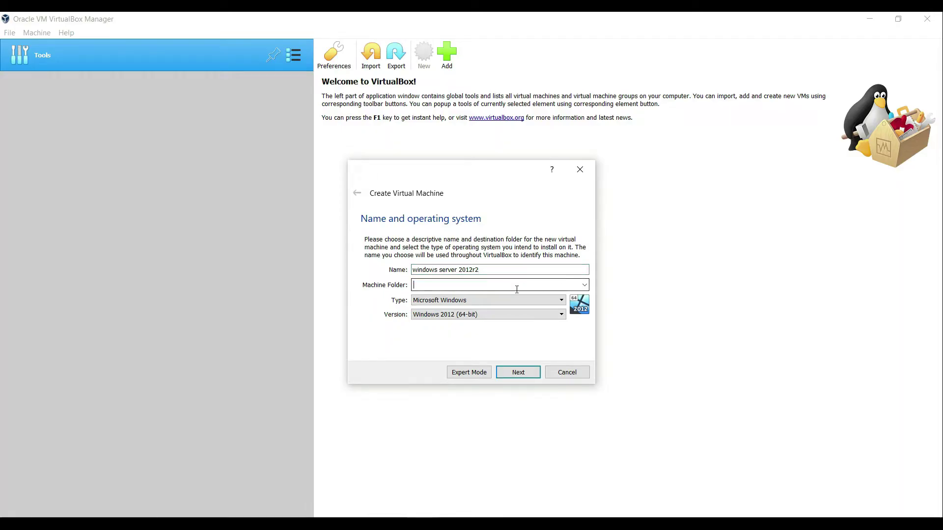
pyautogui.hotkey('ctrl', 'v')
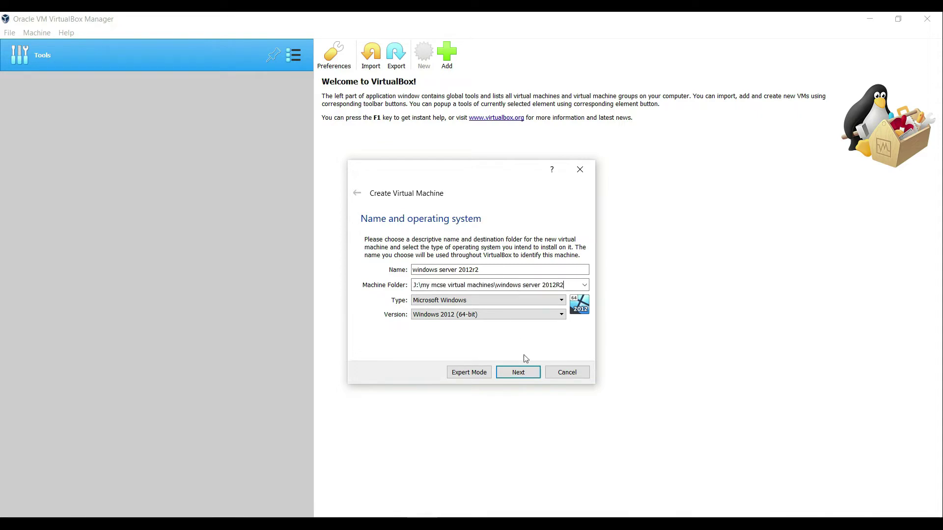
pyautogui.click(520, 373)
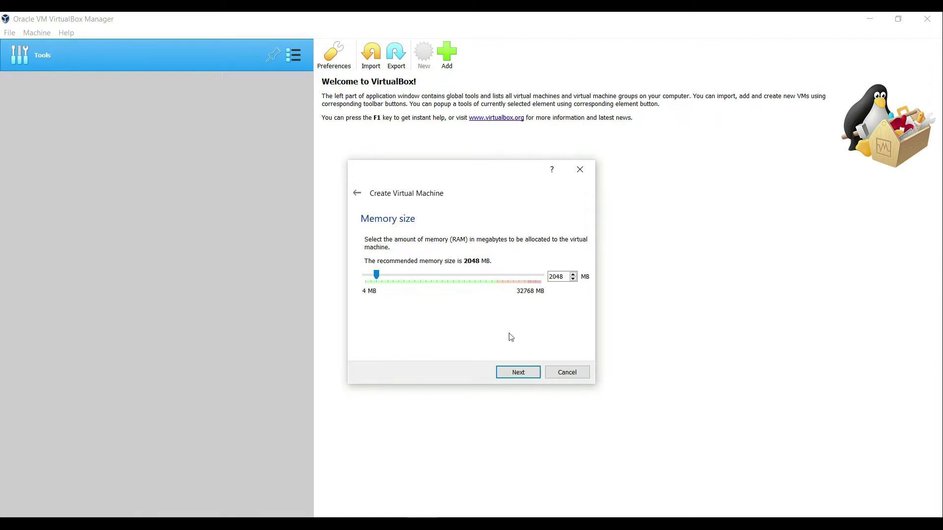
pyautogui.click(520, 373)
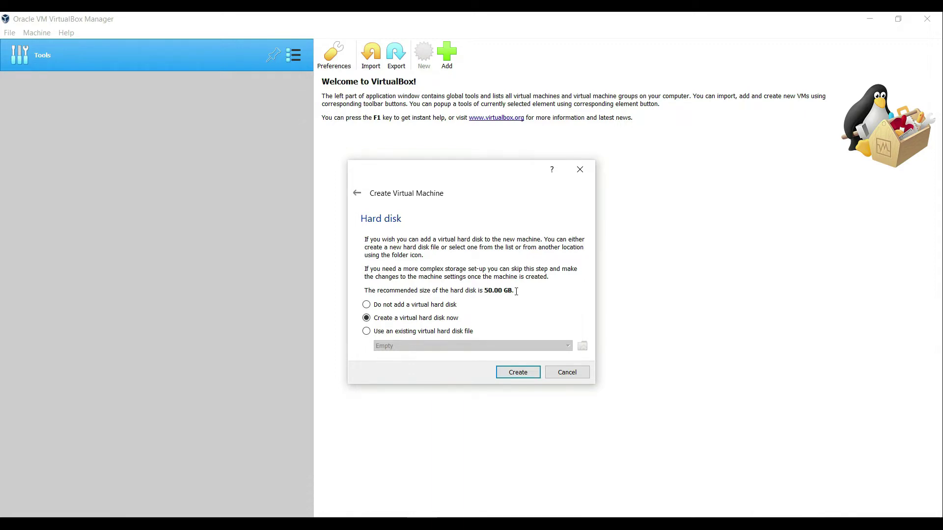
# Create a dynamically allocated 50.00 GB VMDK virtual hard disk for the machine.
pyautogui.click(518, 372)
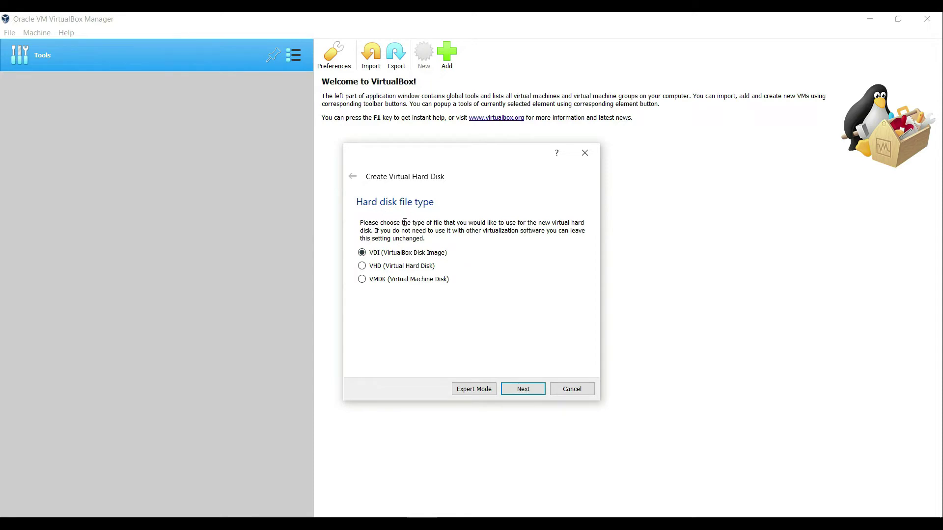
pyautogui.click(362, 280)
pyautogui.click(524, 391)
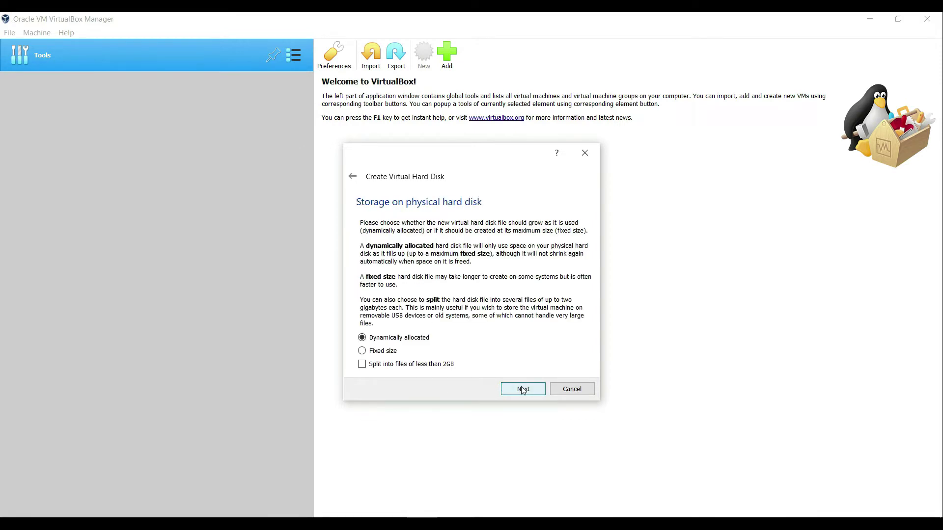
pyautogui.click(522, 388)
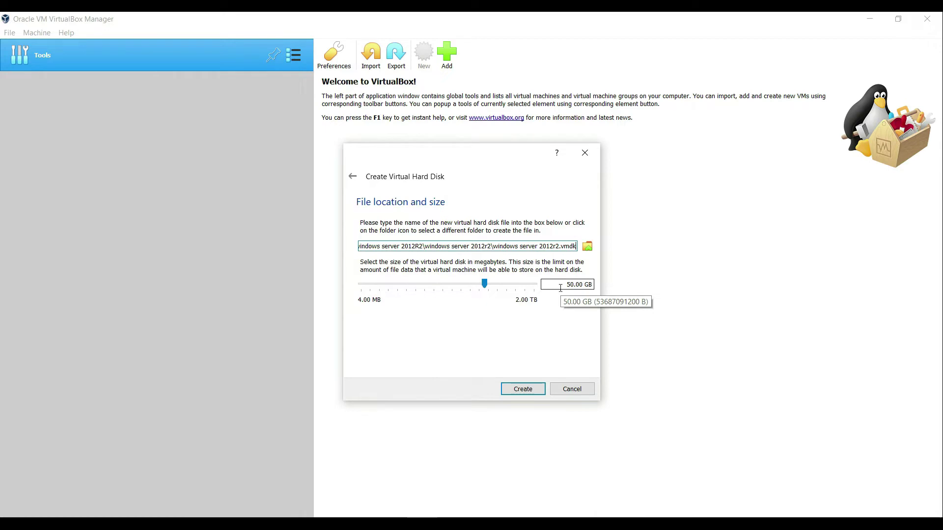
pyautogui.click(527, 392)
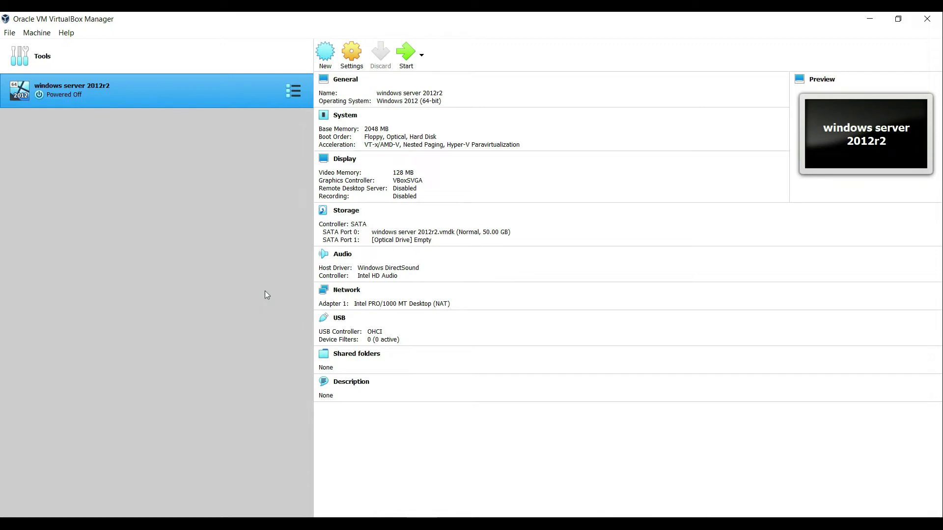
# In the VM's Storage settings, choose a disk file for the empty optical drive.
pyautogui.click(356, 57)
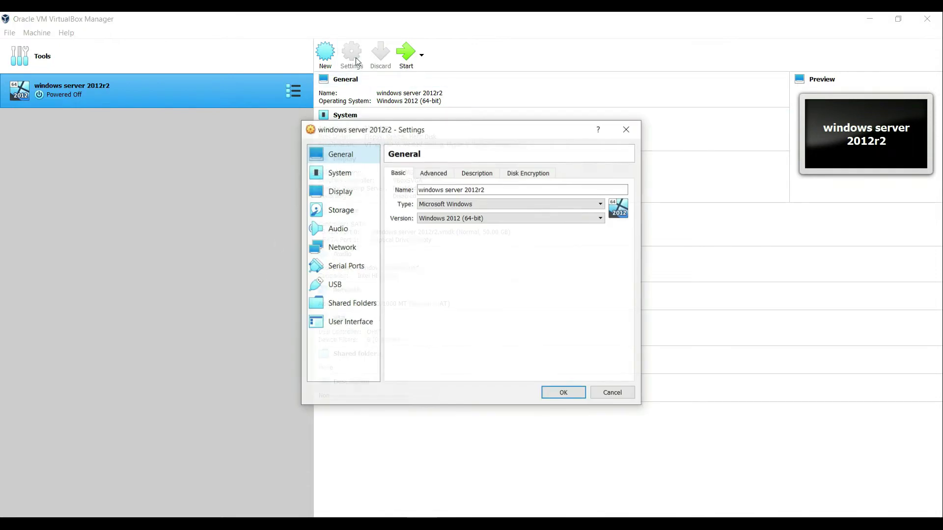
pyautogui.click(341, 212)
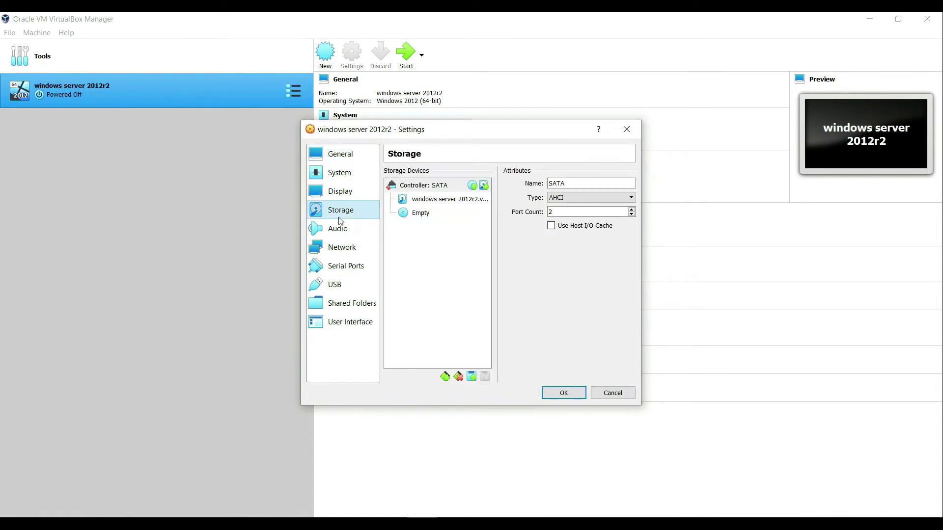
pyautogui.click(415, 217)
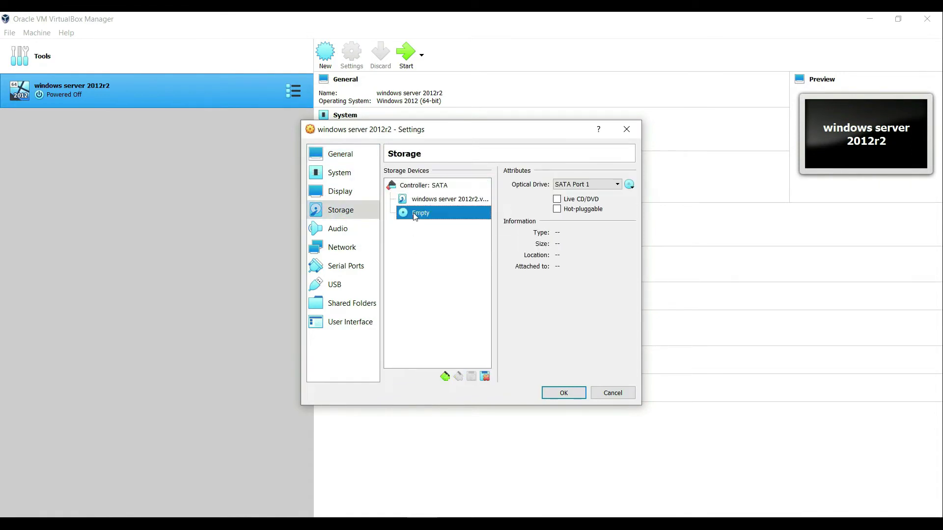
pyautogui.click(630, 186)
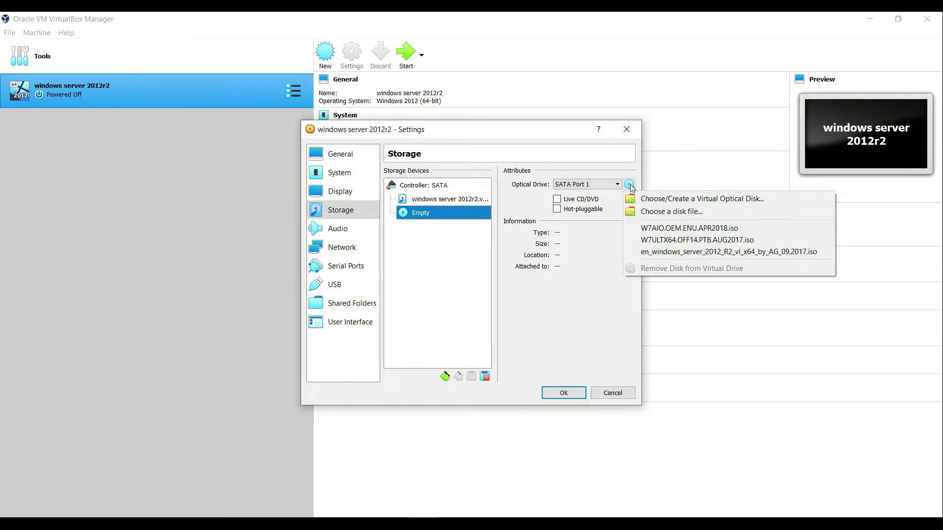
pyautogui.click(647, 214)
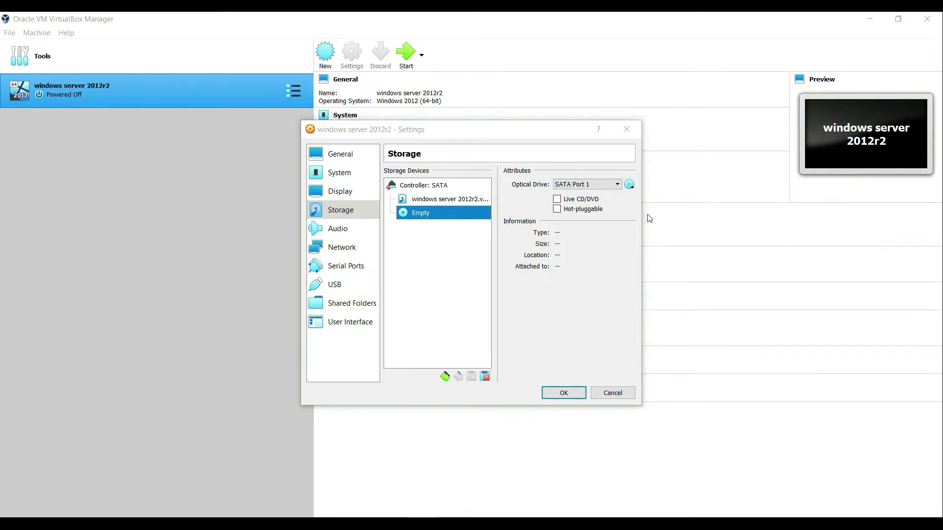
# Attach en_windows_server_2012_R2_vl_x64_by_AG_09.2017.iso as a Live CD/DVD and save the settings.
pyautogui.click(575, 169)
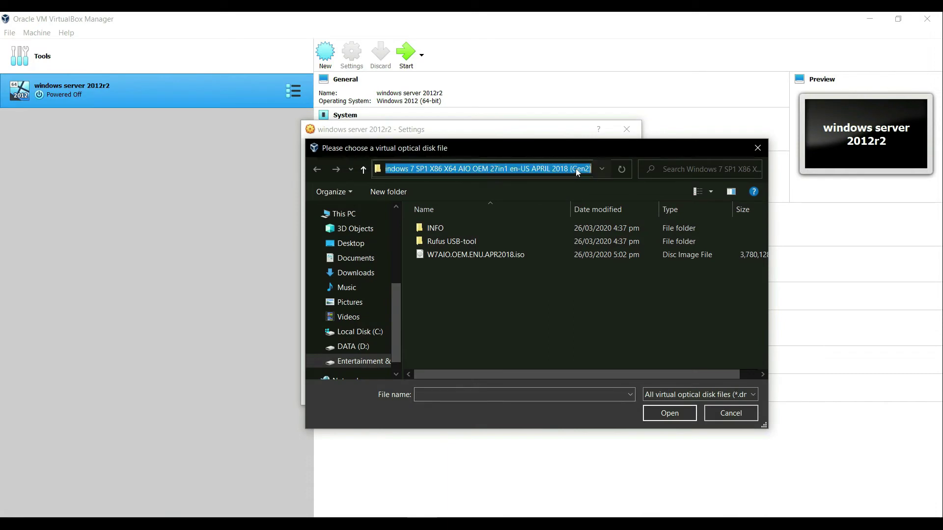
pyautogui.press('BackSpace')
pyautogui.write('D:\\my mcse virtual machines\\windows server 2012R2')
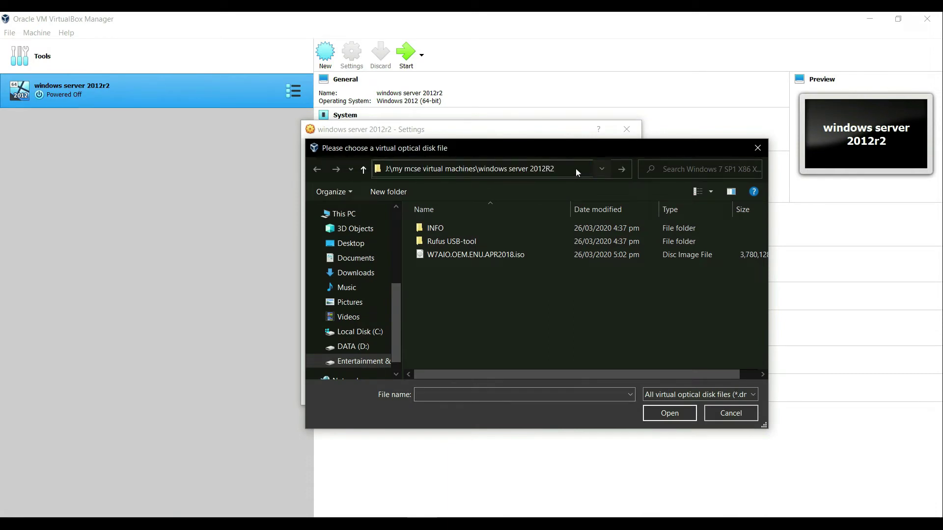
pyautogui.press('Return')
pyautogui.click(433, 169)
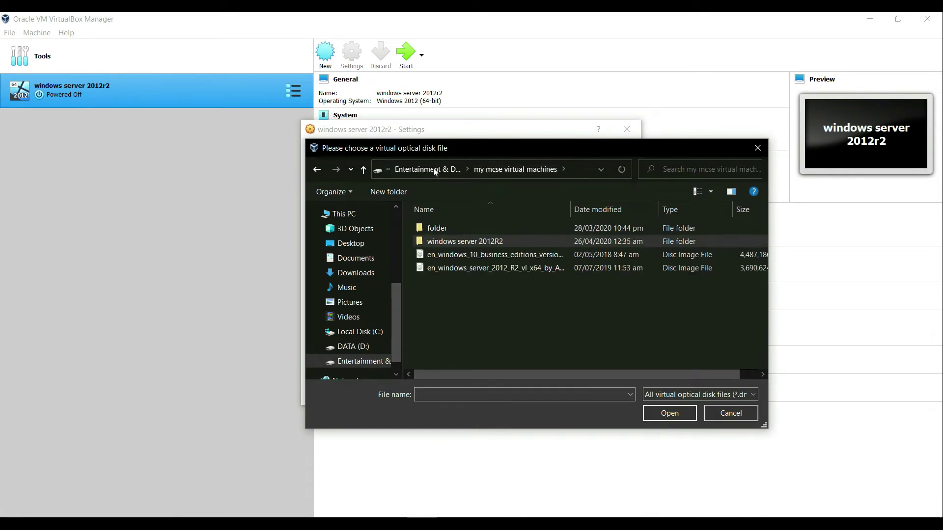
pyautogui.moveTo(570, 210); pyautogui.dragTo(677, 211)
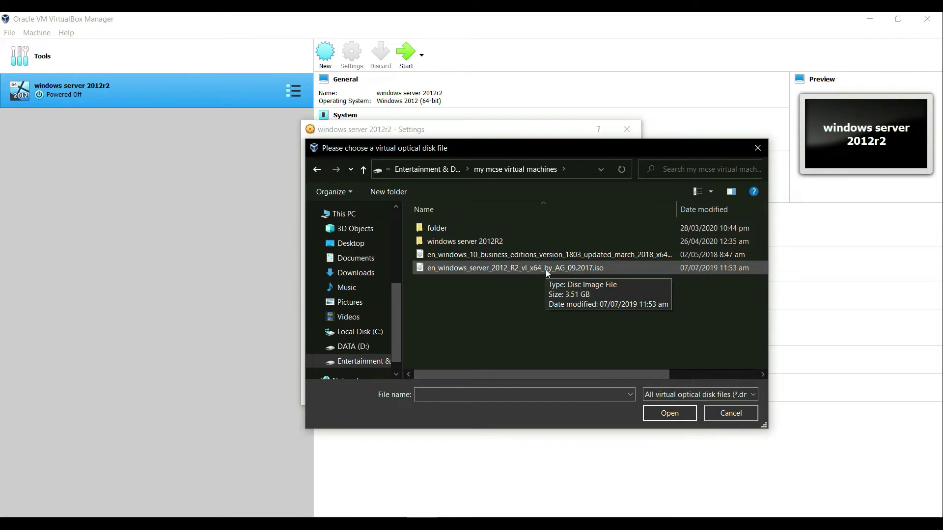
pyautogui.click(546, 269)
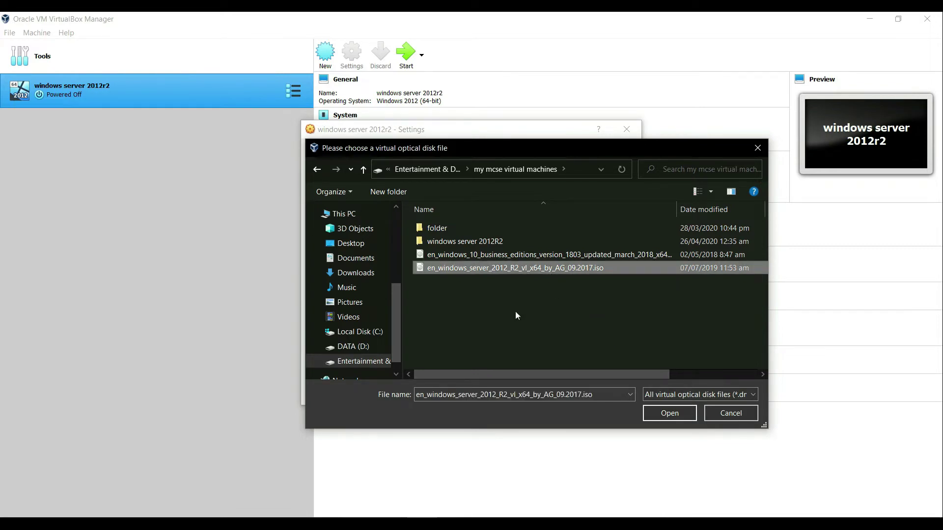
pyautogui.click(669, 414)
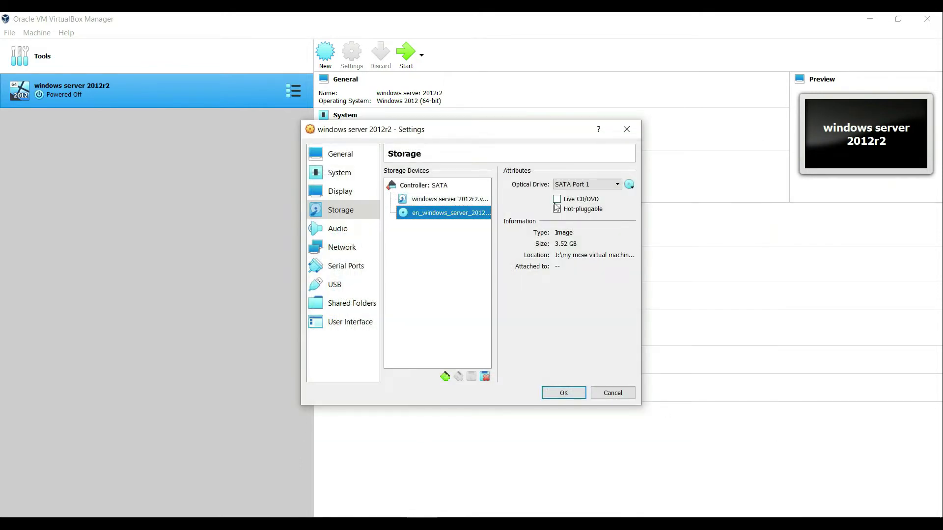
pyautogui.click(557, 199)
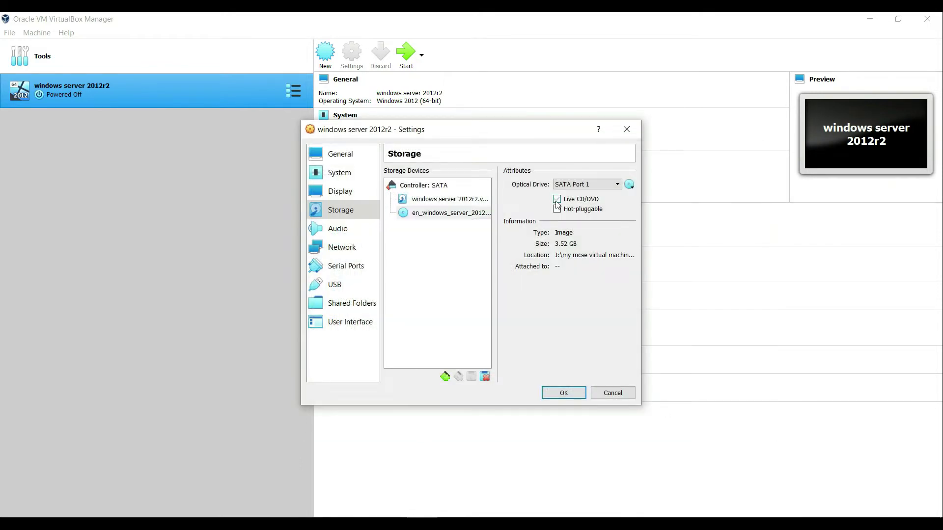
pyautogui.click(570, 393)
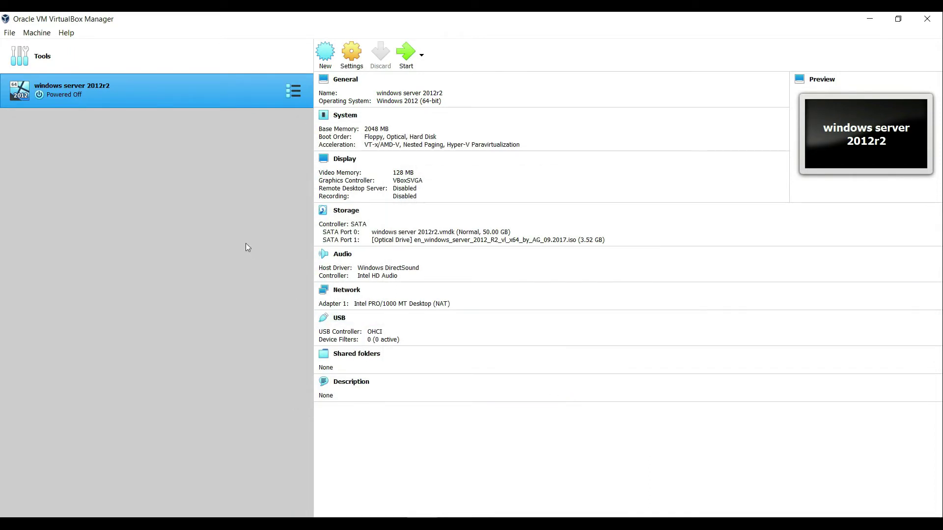
# Start the windows server 2012r2 VM, maximize its window, and dismiss the mouse integration notice.
pyautogui.click(405, 63)
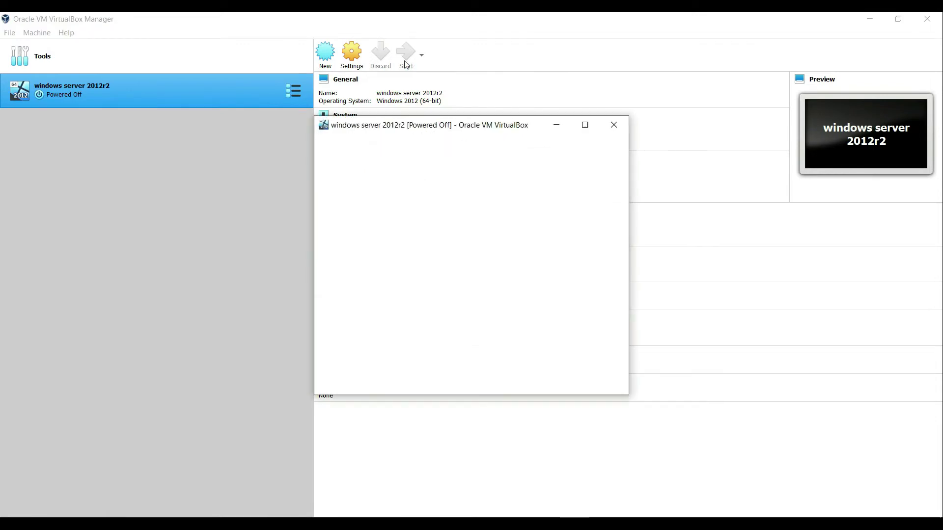
pyautogui.click(584, 124)
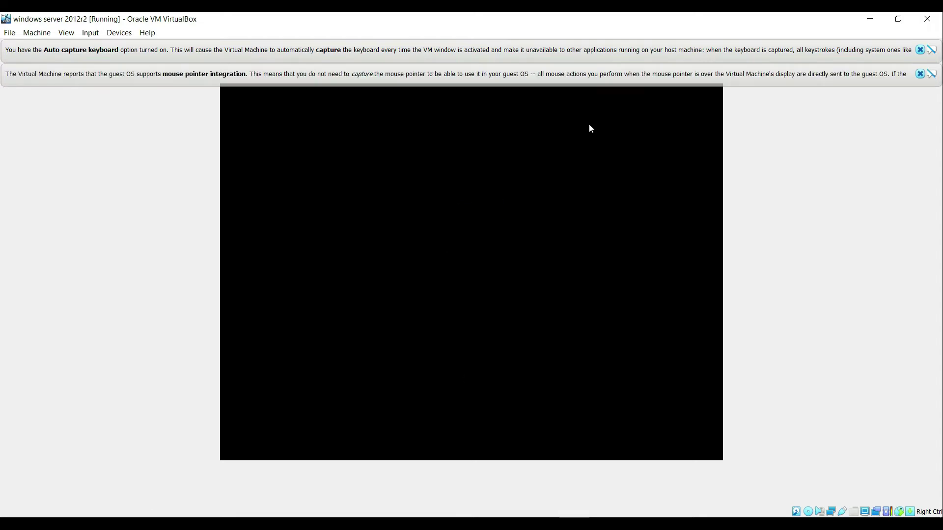
pyautogui.click(920, 74)
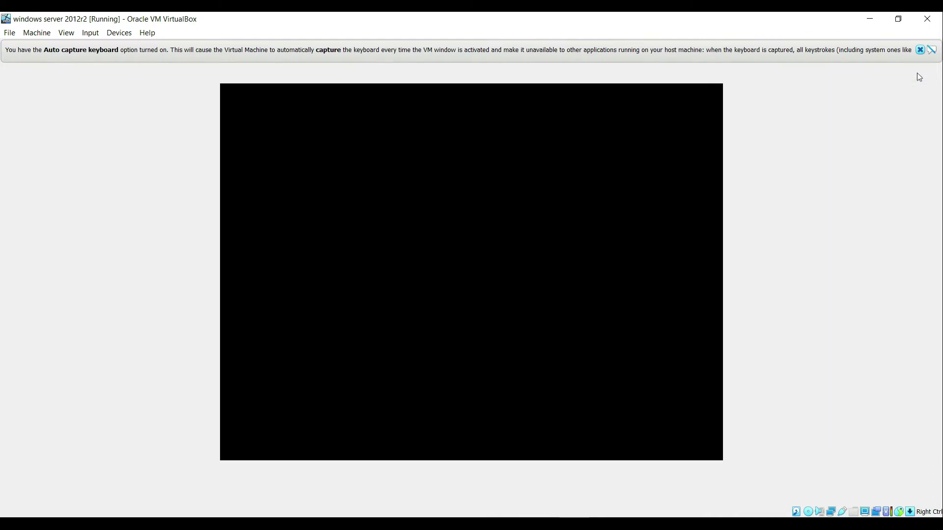
# Close the keyboard auto-capture notification bar in the VM window.
pyautogui.click(920, 50)
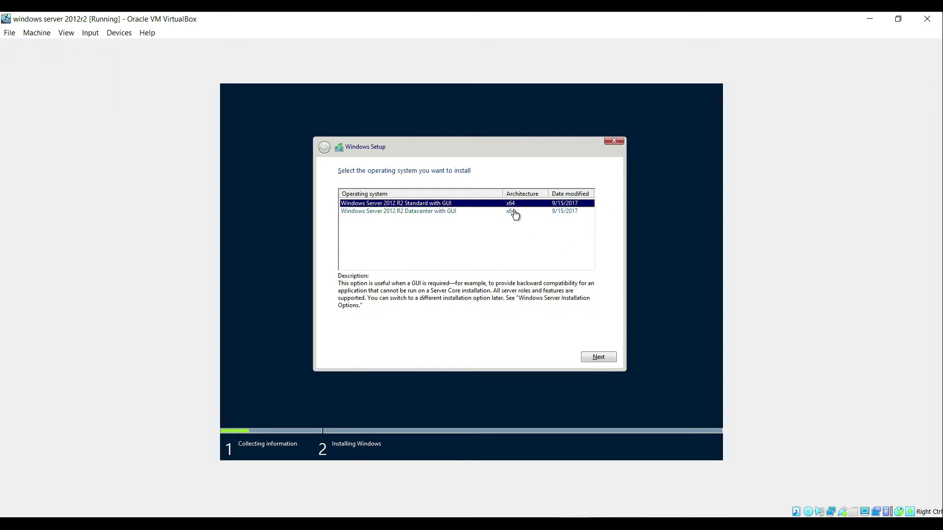
# Pick Standard with GUI, create a new partition on the unallocated drive, and install onto Partition 2.
pyautogui.click(600, 357)
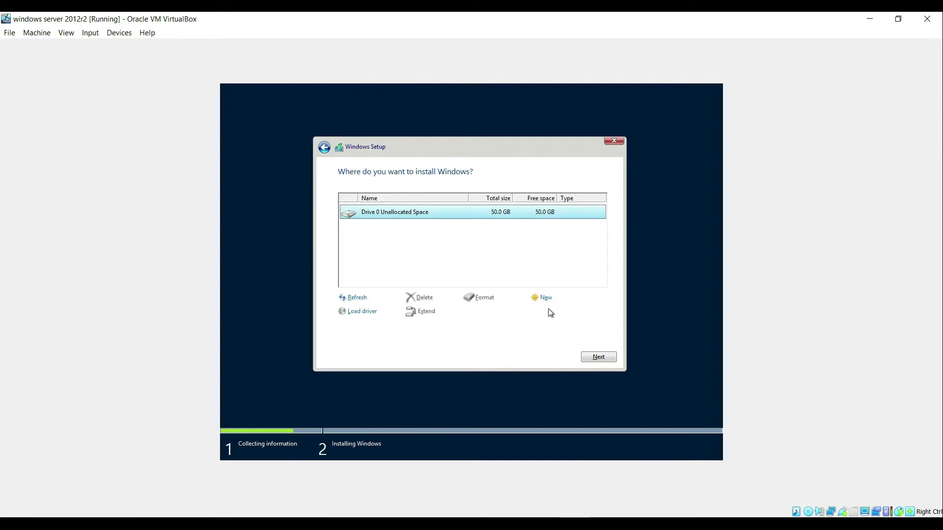
pyautogui.click(546, 298)
pyautogui.click(558, 317)
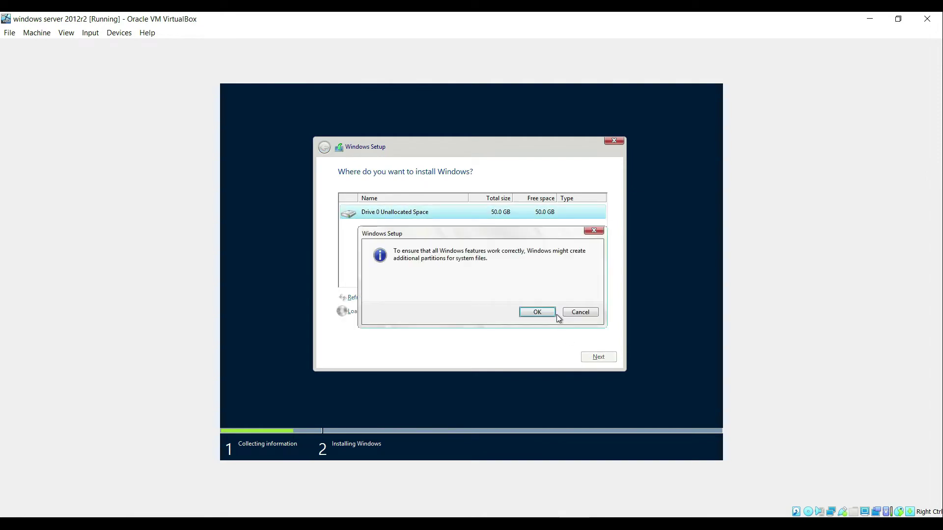
pyautogui.click(540, 312)
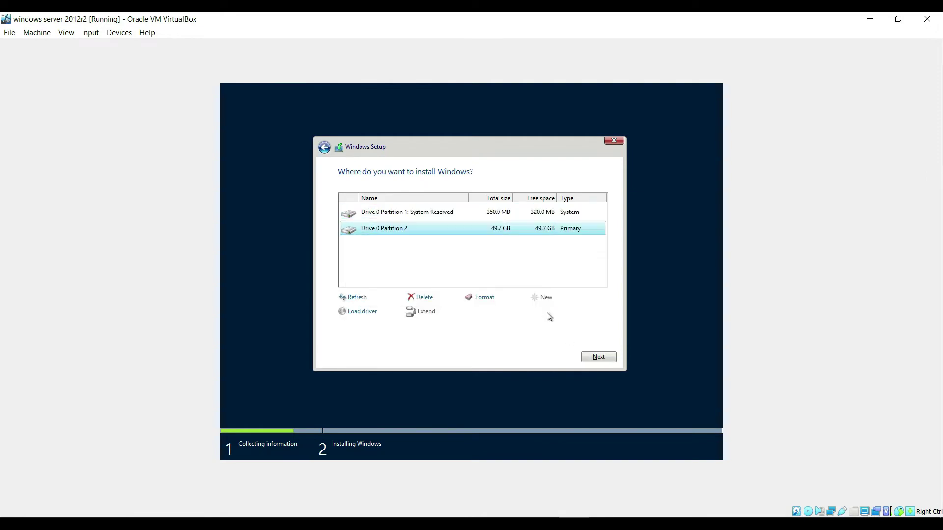
pyautogui.click(599, 357)
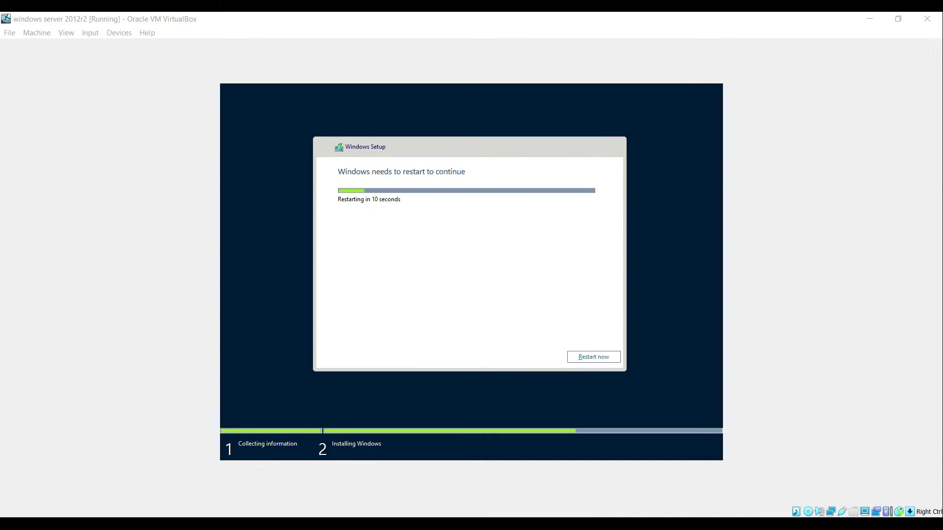
# Restart the VM immediately from the Windows Setup restart countdown.
pyautogui.click(596, 360)
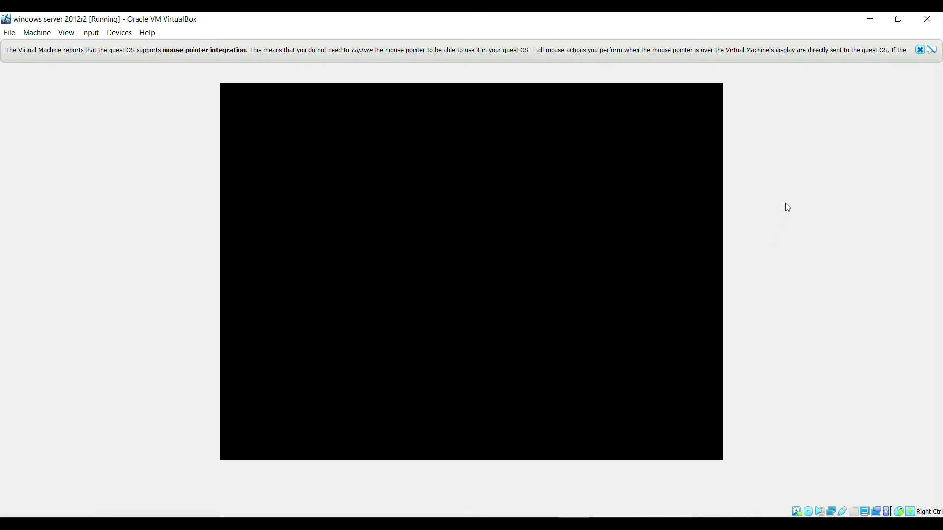
# Dismiss the mouse integration notice and focus the VM until the Administrator password page appears.
pyautogui.click(919, 51)
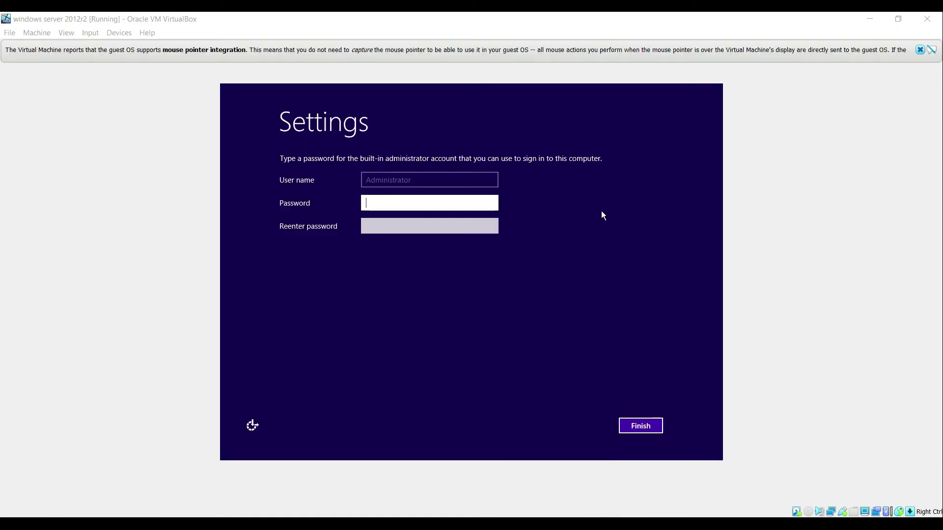
pyautogui.click(555, 86)
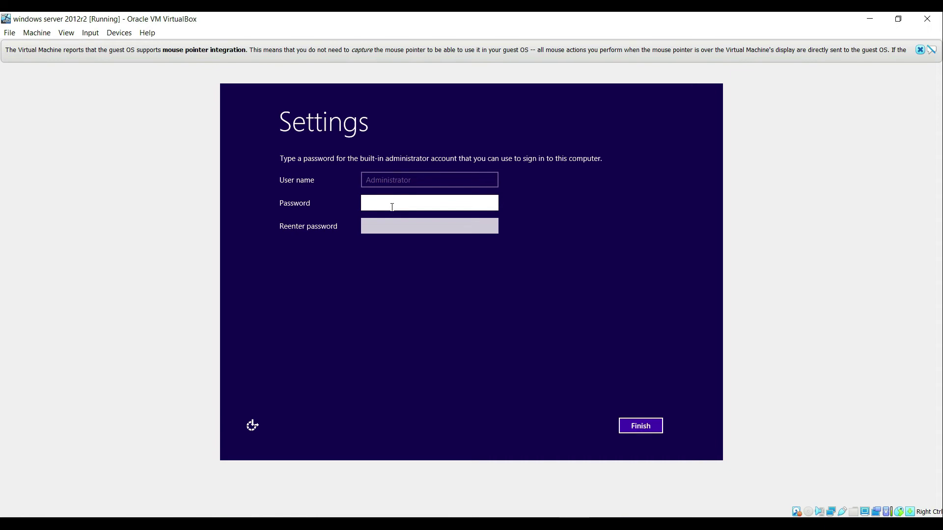
# Enter and confirm the Administrator password, reveal it to verify, and finish the settings.
pyautogui.write('P@ssw0rd12')
pyautogui.press('Tab')
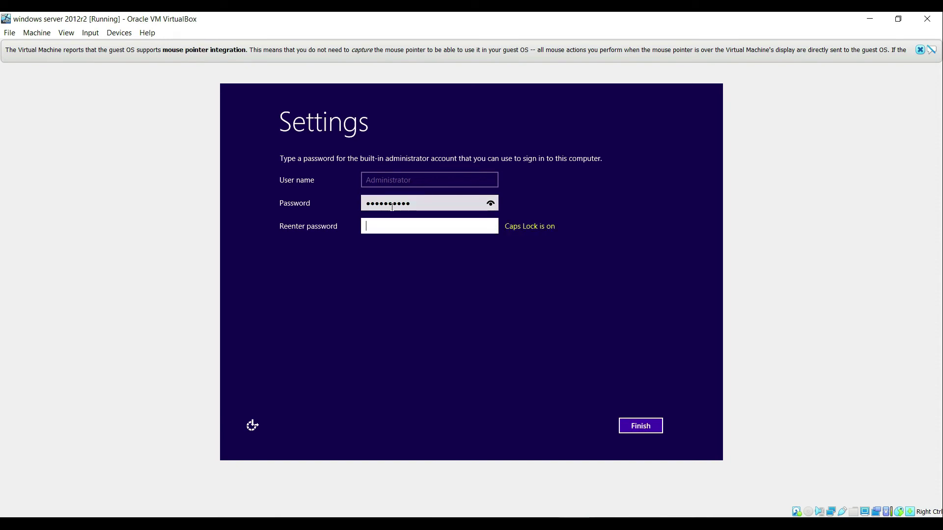
pyautogui.press('capslock')
pyautogui.write('P@ssword12')
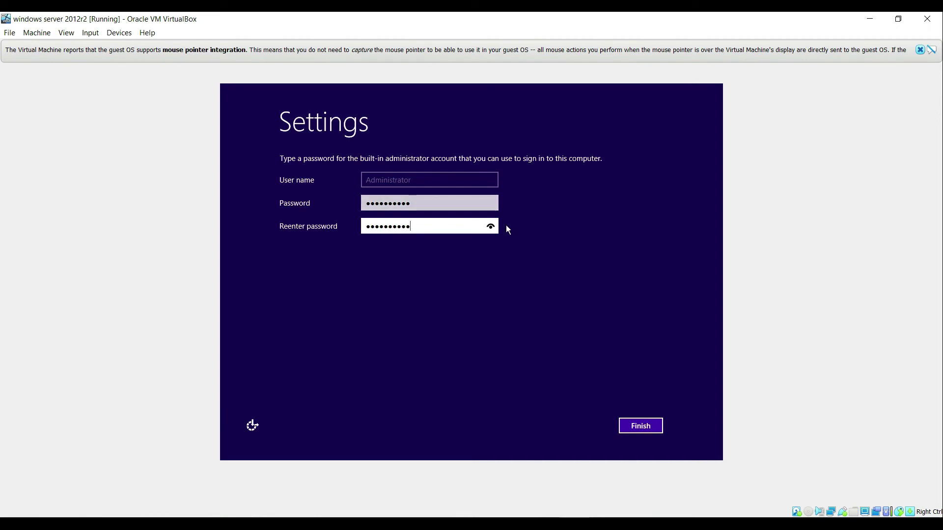
pyautogui.click(491, 203)
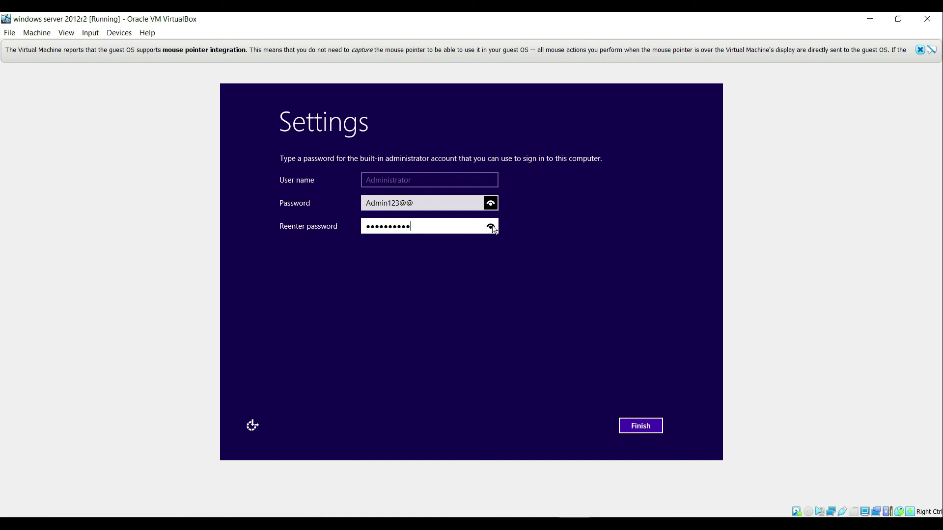
pyautogui.click(648, 427)
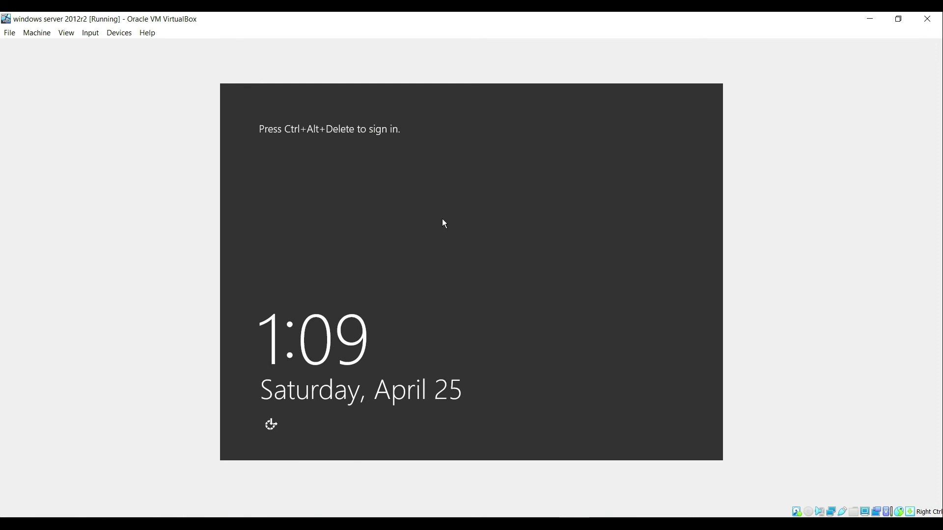
# Send Ctrl+Alt+Delete and sign in as Administrator with the account password.
pyautogui.hotkey('ctrl', 'alt', 'Delete')
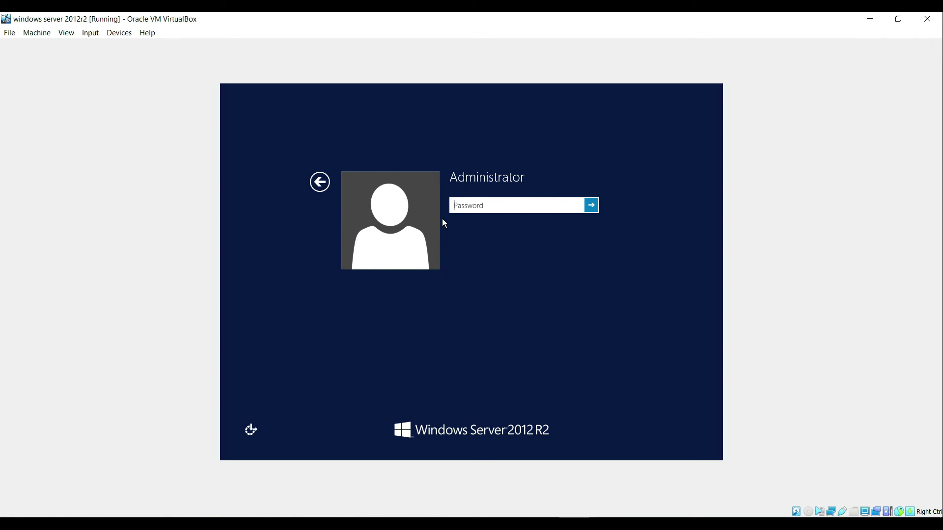
pyautogui.write('••••••••••')
pyautogui.press('Return')
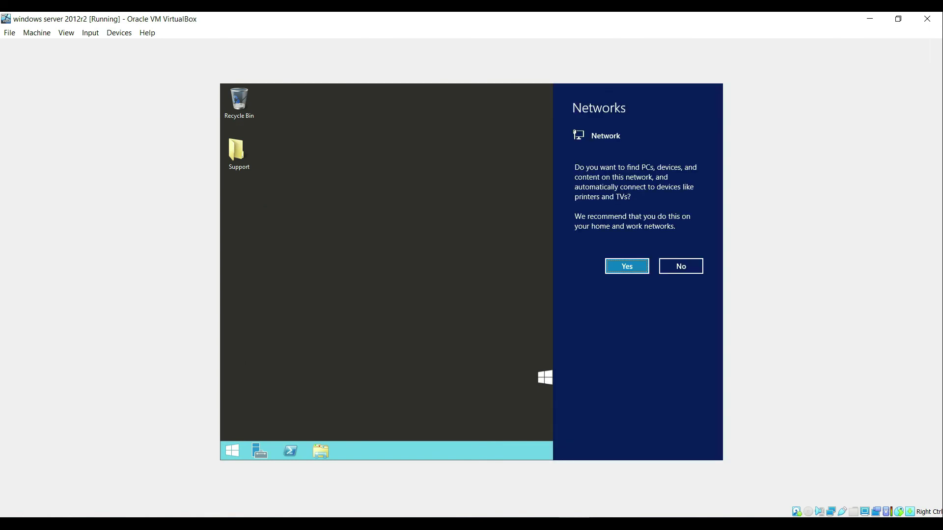
# Answer No in the Networks sidebar to turn off device discovery.
pyautogui.click(672, 260)
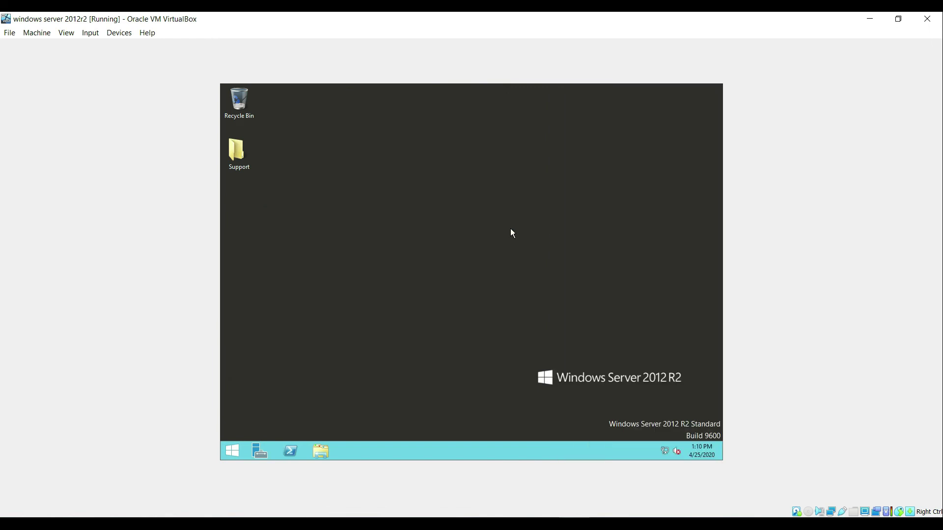